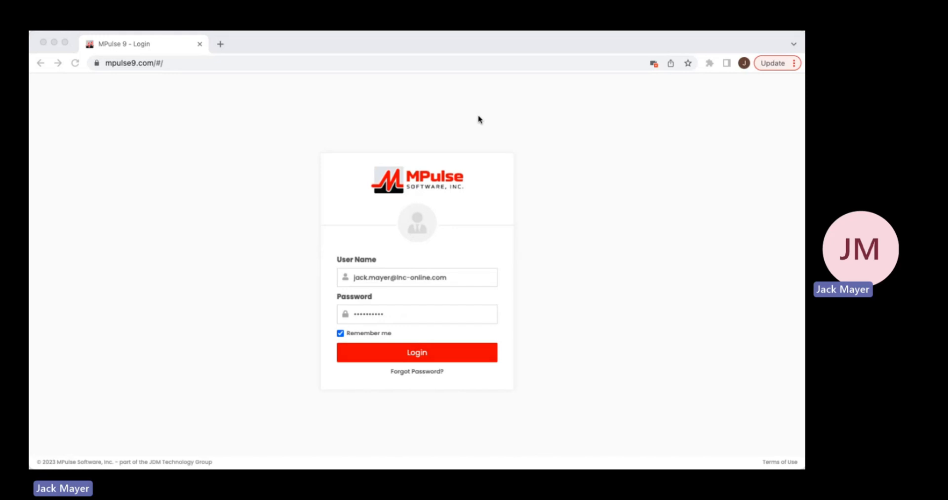
- Log in with the saved credentials, then check the Maintenance Advisor dashboard and go to its calendar
left_click(417, 358)
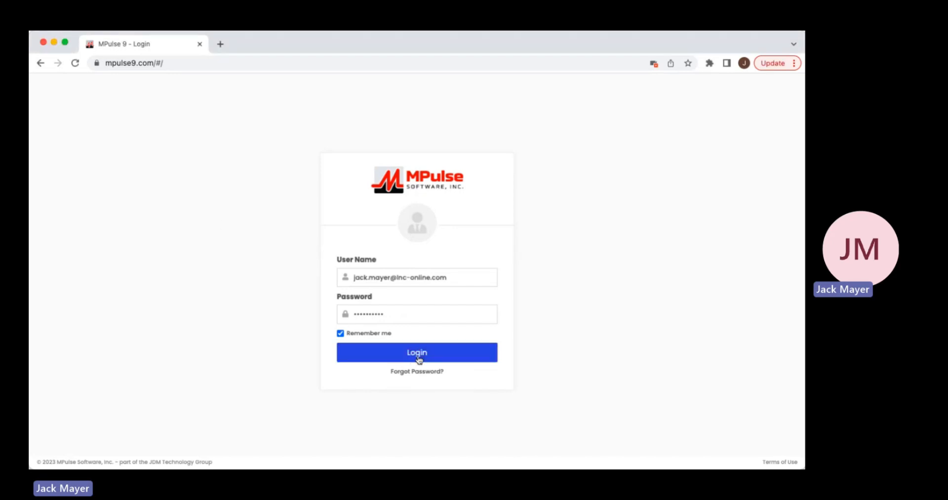
left_click(417, 358)
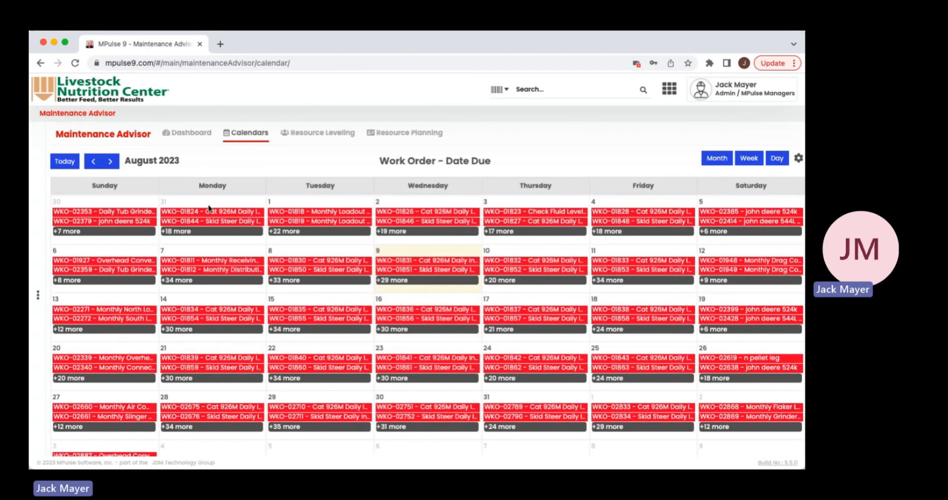
left_click(184, 134)
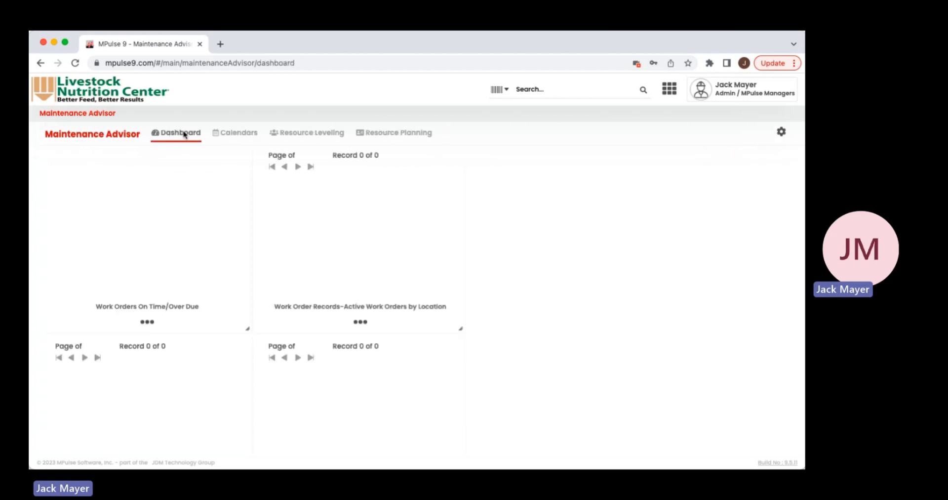
left_click(229, 134)
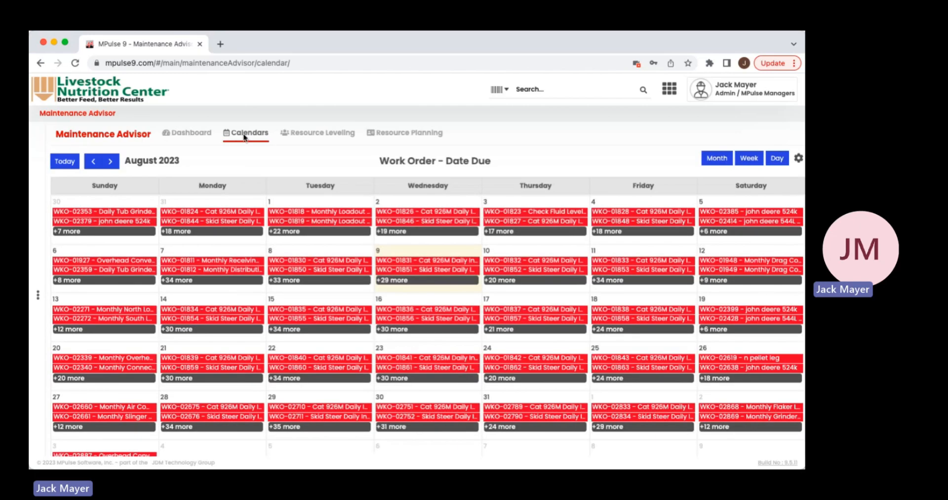
- Expand the full list of work orders due on Thursday, August 10 in the calendar and look through it
scroll(371, 246, "down", 1)
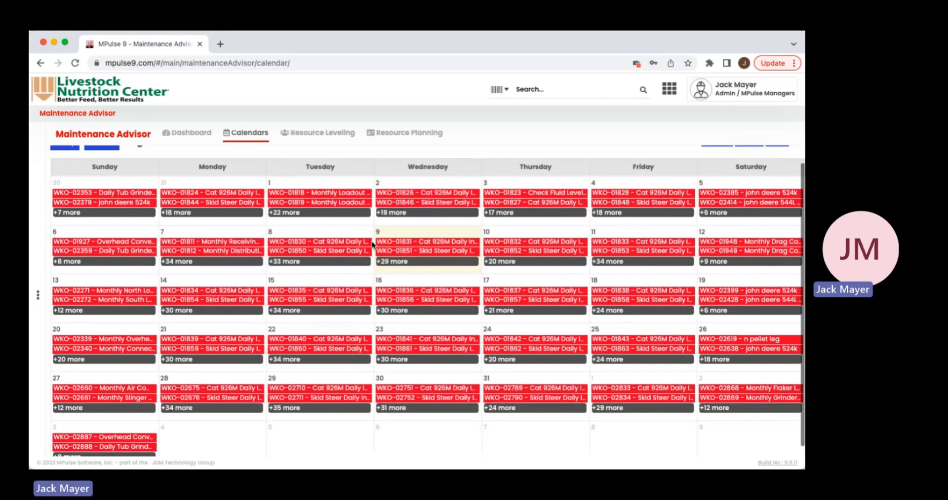
scroll(371, 244, "down", 1)
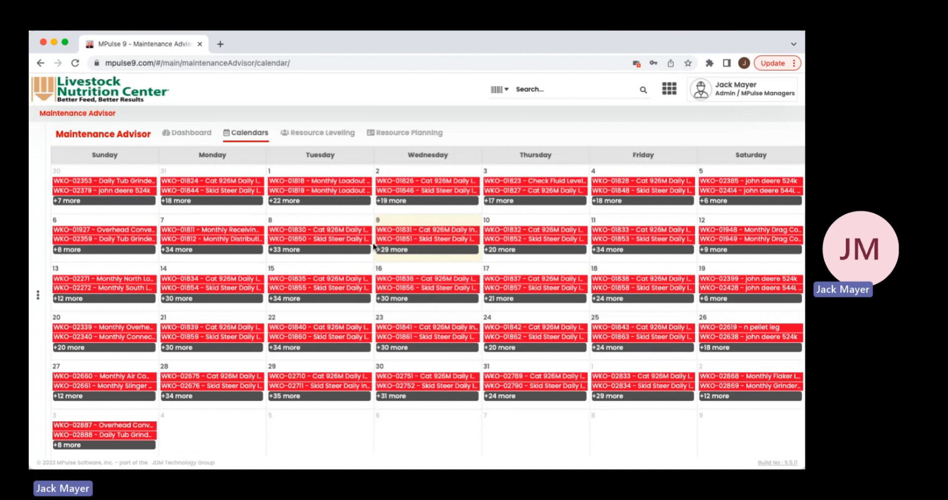
left_click(735, 329)
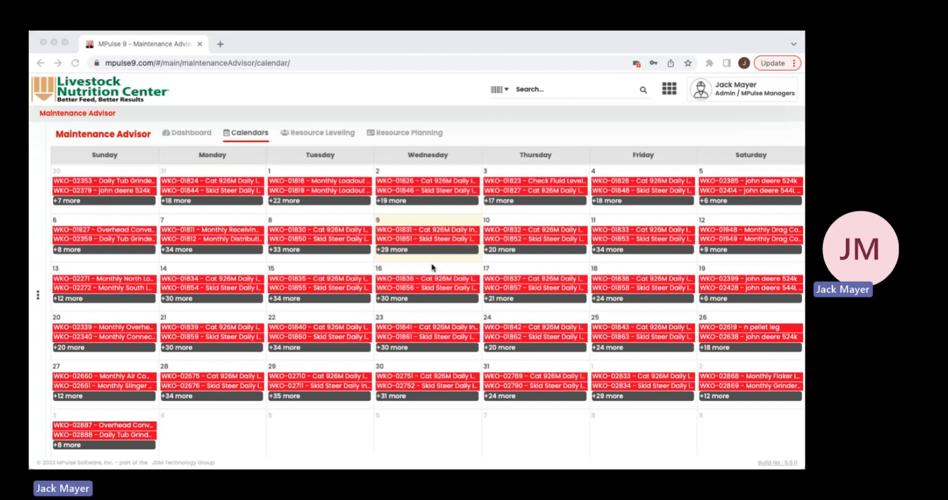
left_click(528, 254)
left_click(501, 252)
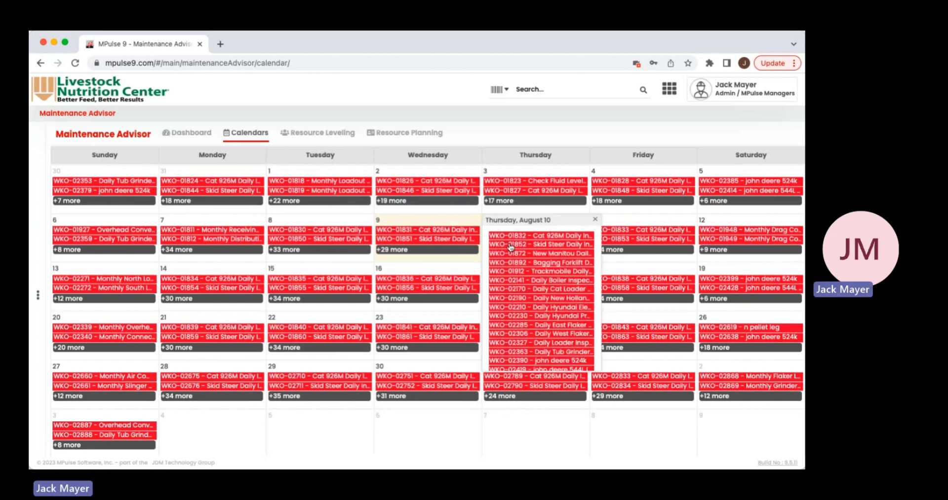
scroll(502, 286, "down", 3)
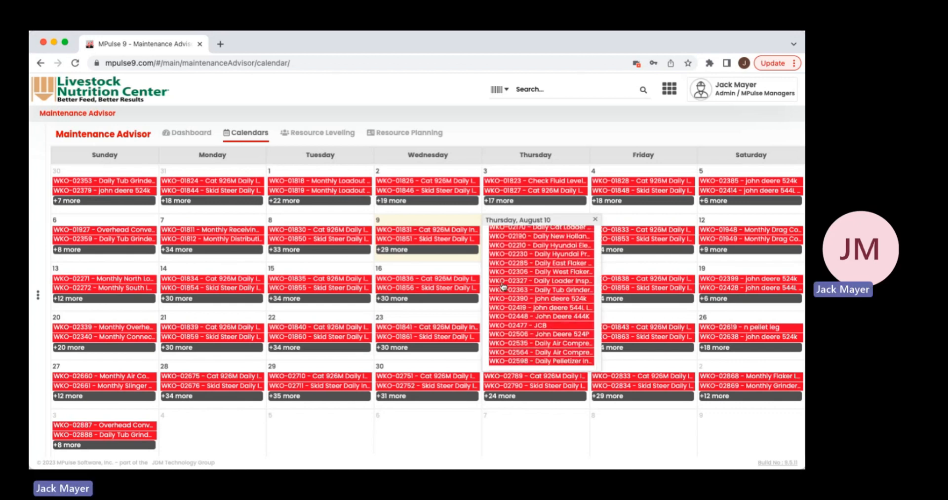
scroll(503, 286, "up", 3)
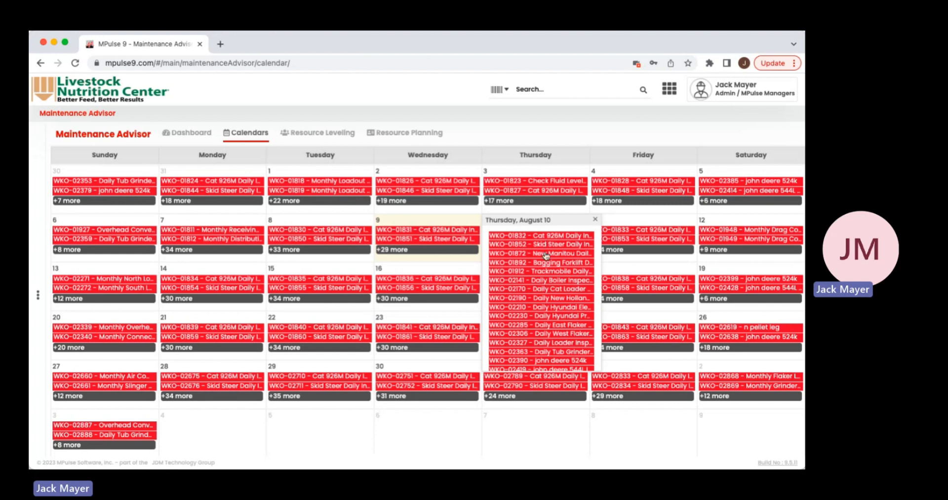
- View the New Manitou Daily Inspection work order record from the August 10 list and return to the calendar
mouse_move(545, 257)
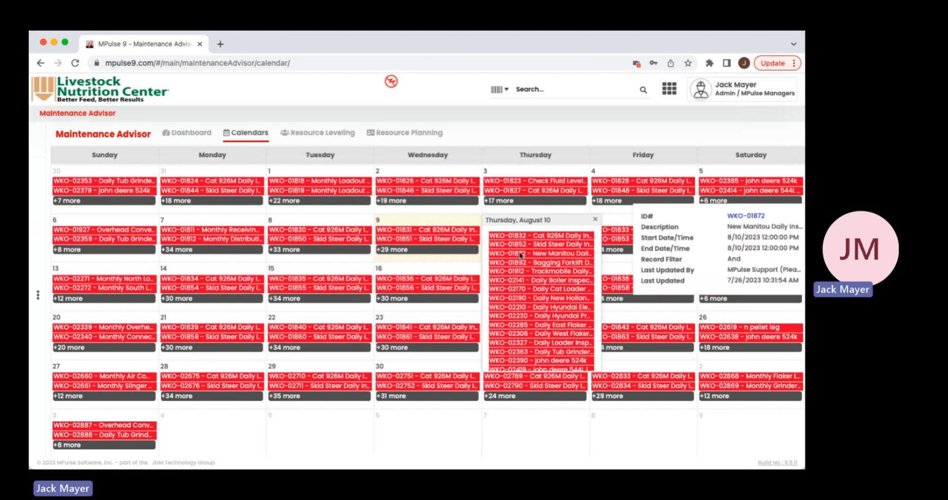
left_click(739, 217)
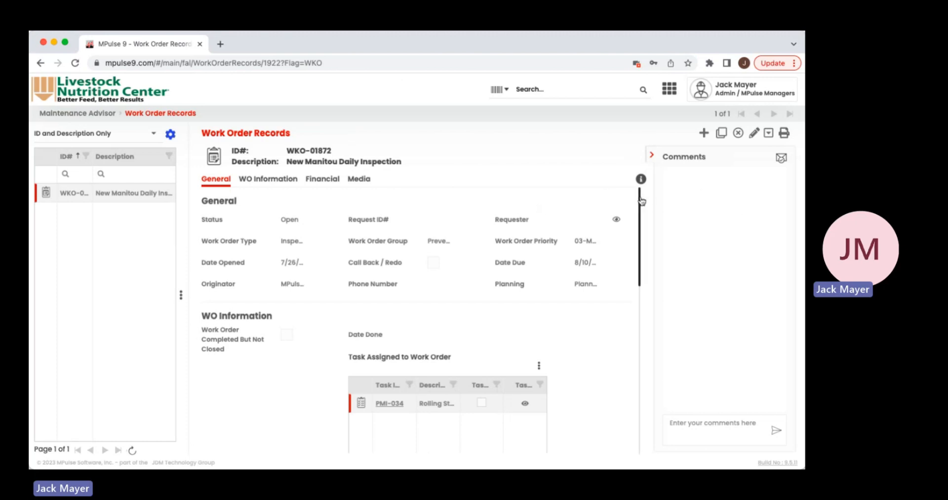
left_click_drag(639, 197, 639, 190)
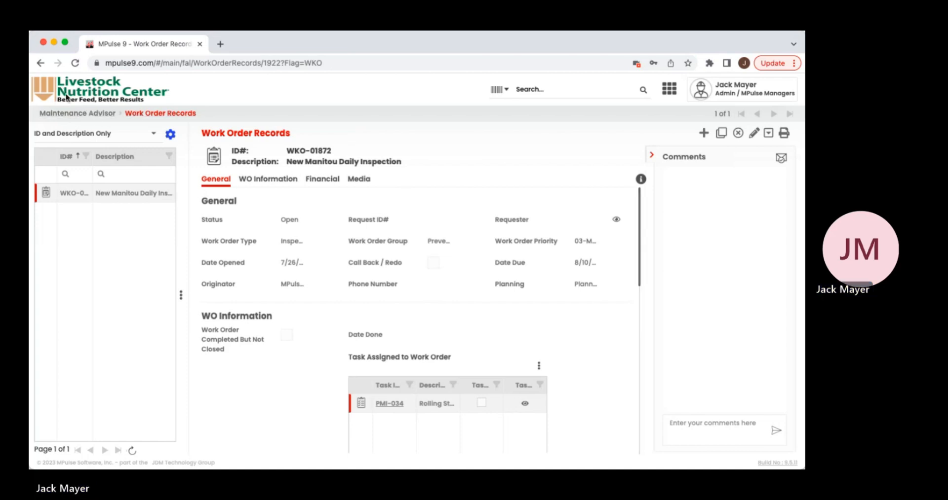
left_click(66, 115)
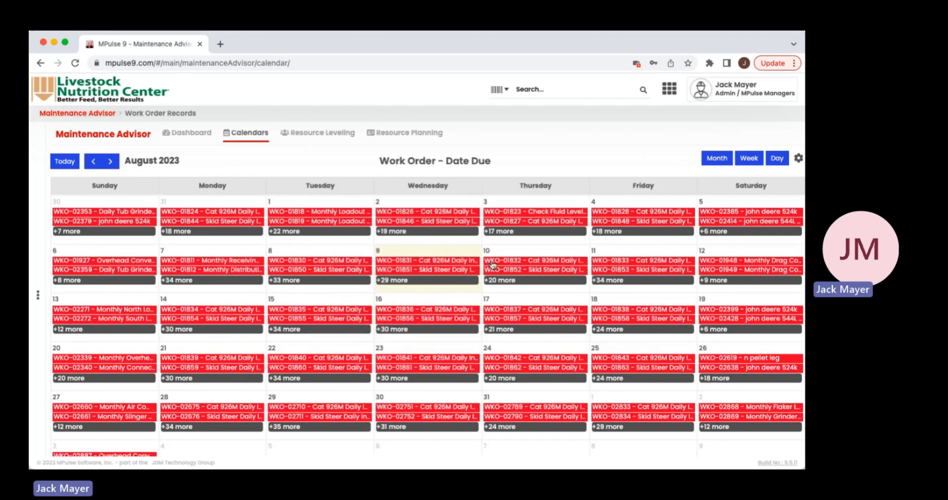
- Page the work order calendar forward to September 2023 and back to August 2023
left_click(109, 163)
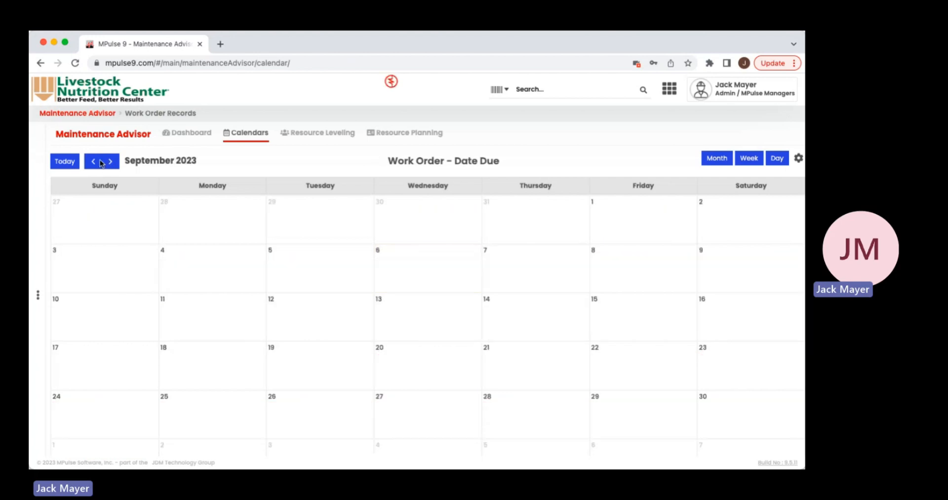
left_click(95, 161)
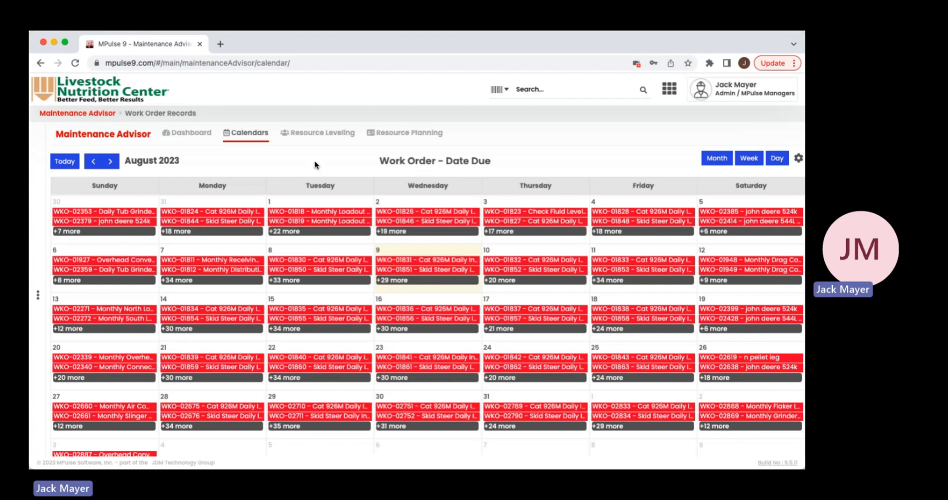
scroll(315, 164, "down", 1)
scroll(314, 163, "up", 1)
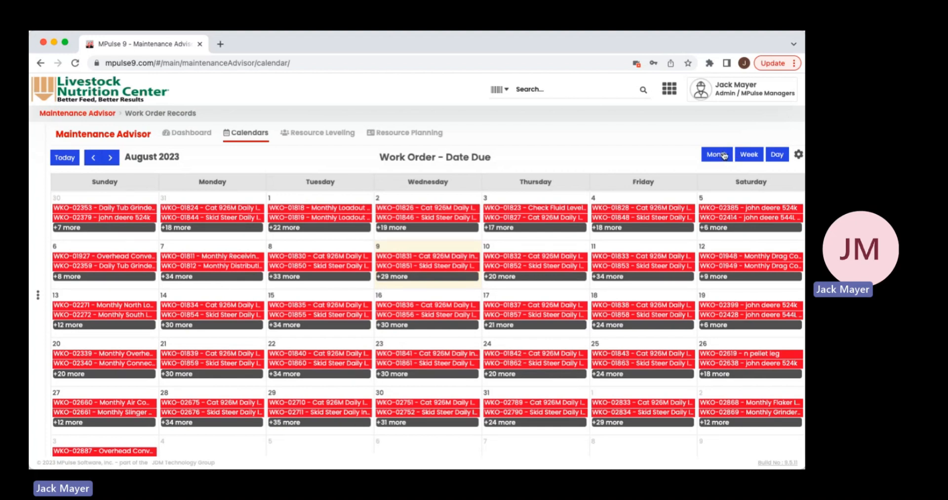
- Examine the work order calendar in week view and in day view for August 1, 2023, and return to month view
left_click(749, 155)
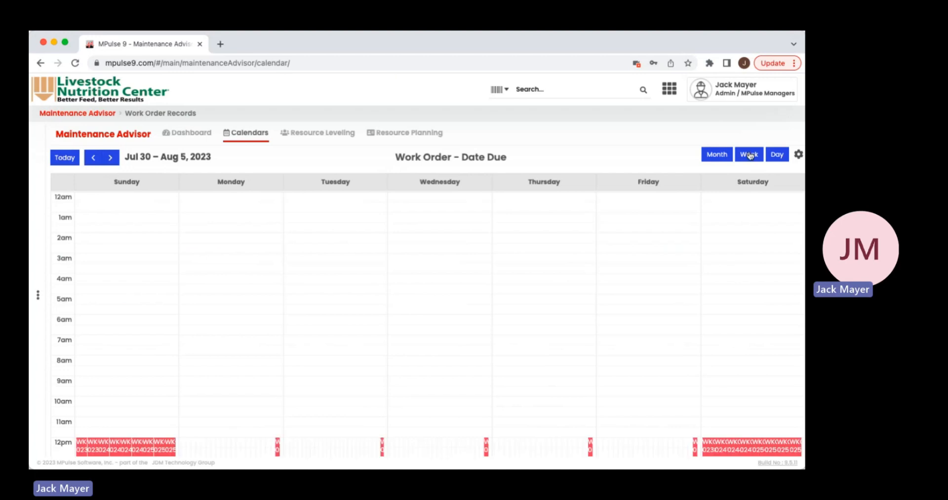
scroll(444, 321, "down", 1)
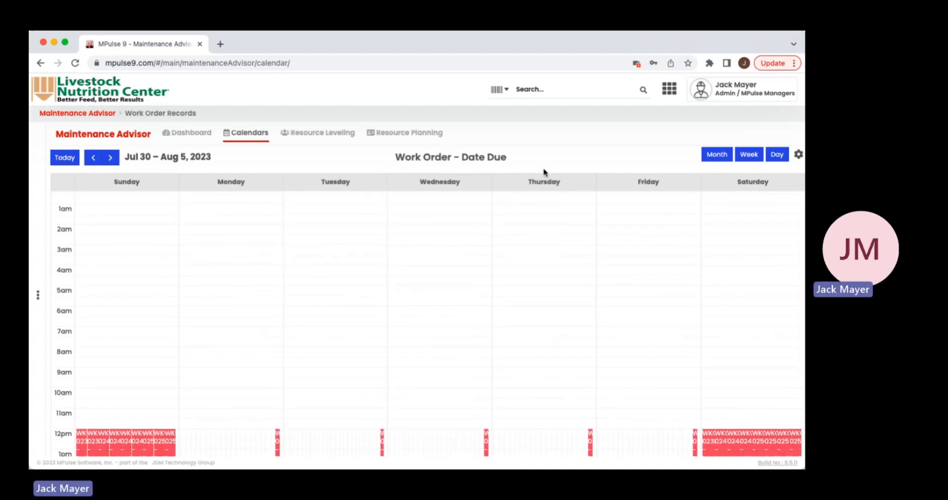
left_click(778, 156)
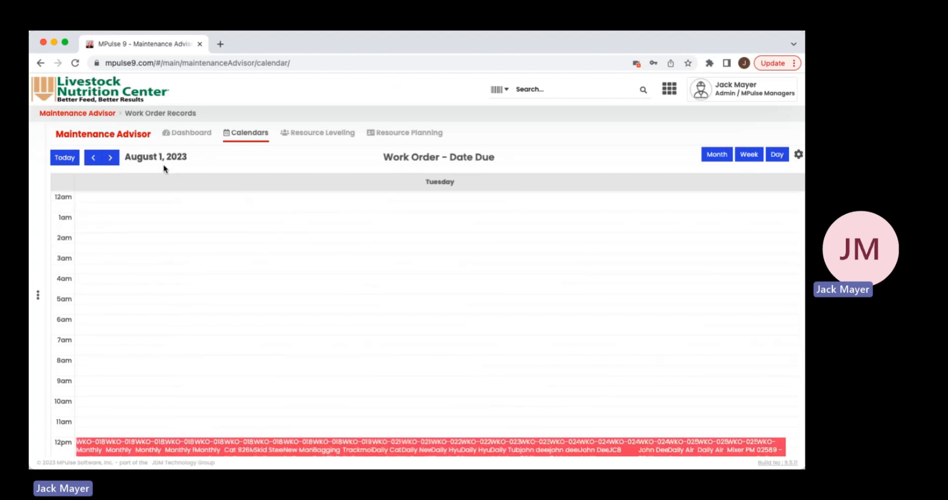
scroll(197, 199, "down", 5)
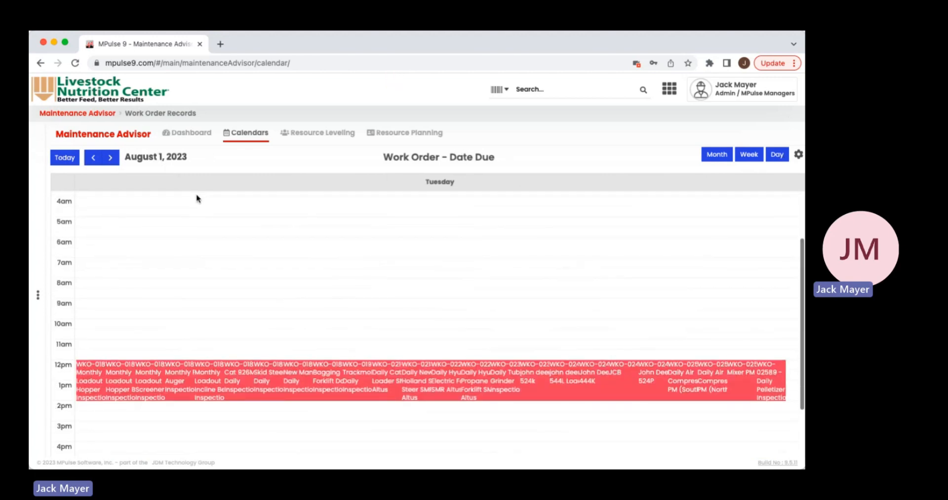
scroll(196, 199, "up", 5)
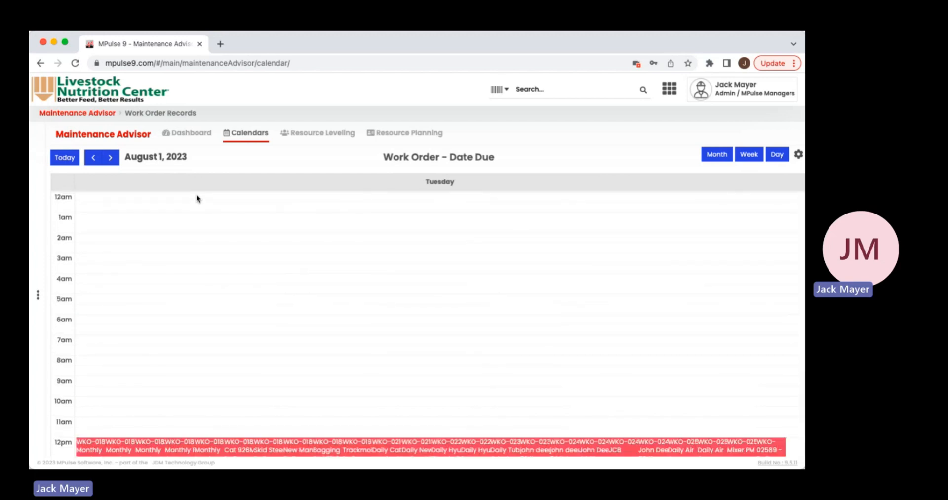
scroll(194, 334, "down", 3)
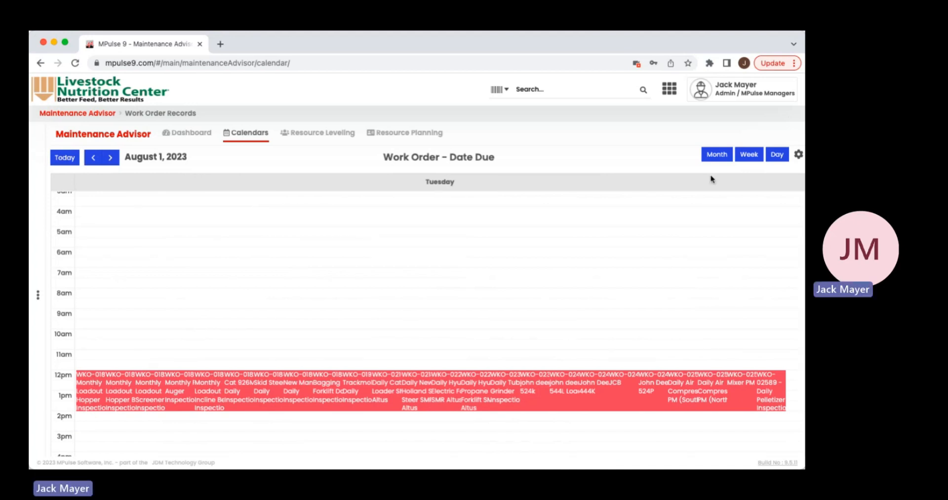
scroll(709, 266, "down", 2)
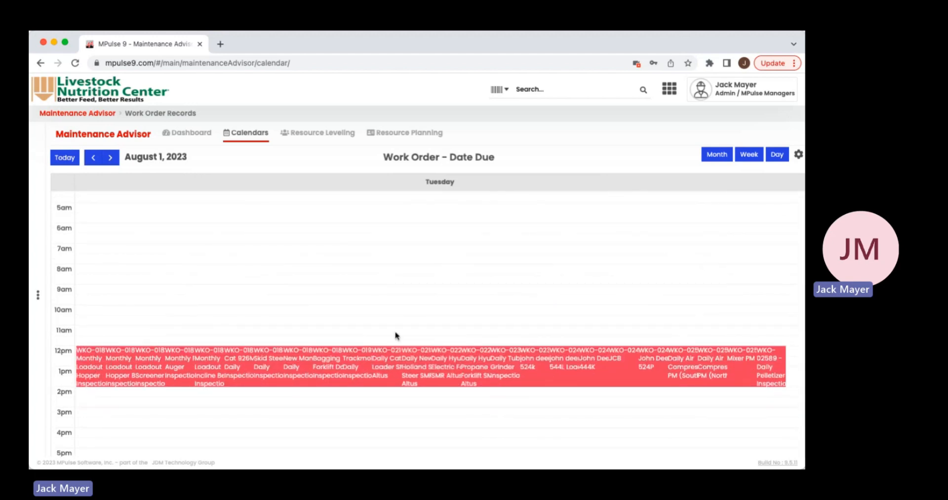
scroll(409, 320, "up", 3)
scroll(409, 320, "down", 6)
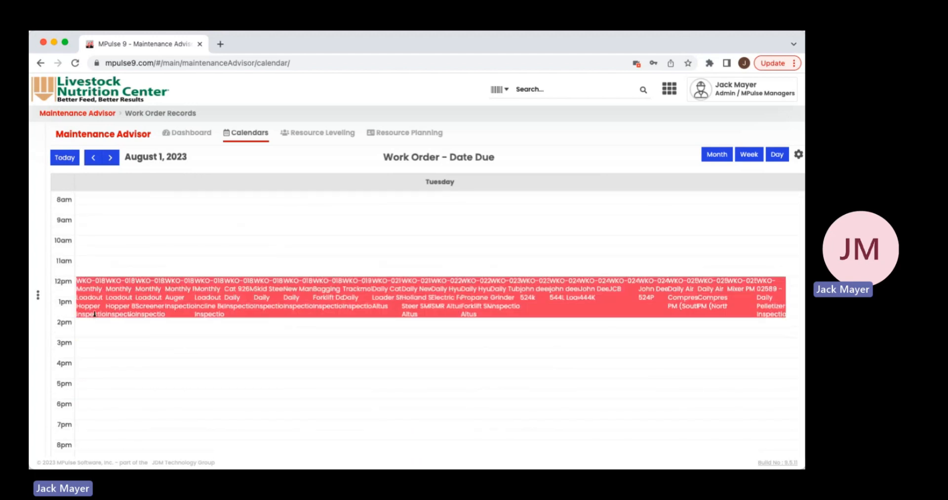
scroll(736, 244, "up", 5)
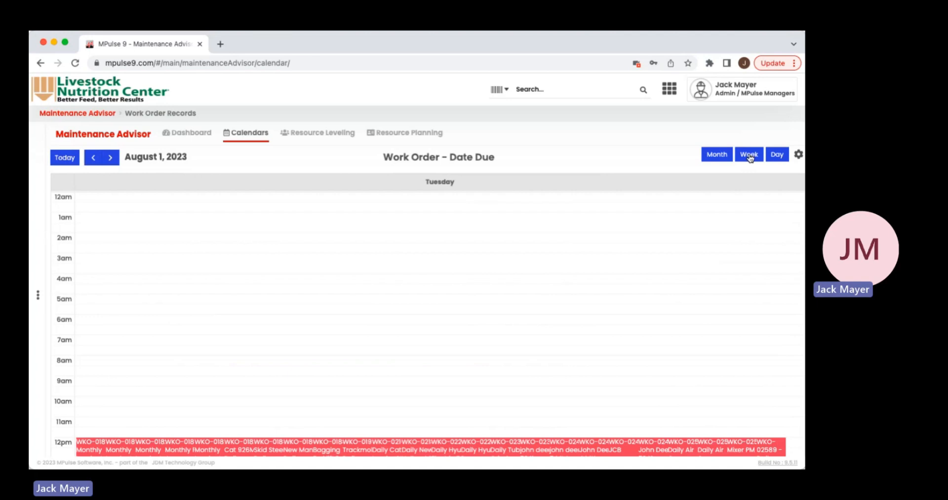
left_click(728, 156)
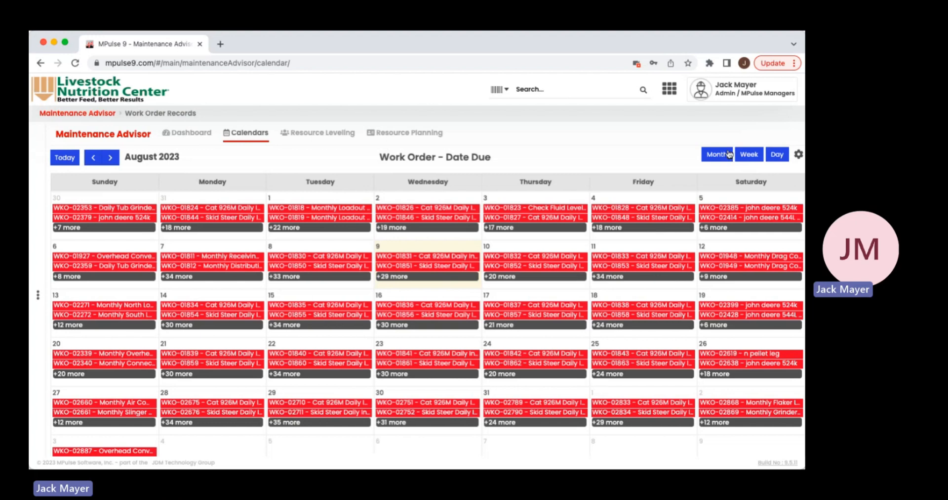
- Review the Work Order - Date Due calendar's configuration in edit mode and save it
left_click(798, 155)
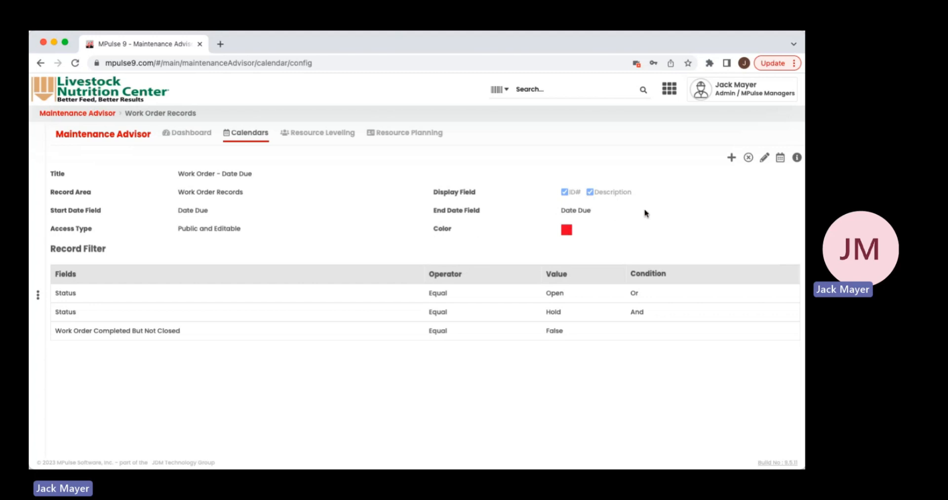
left_click(764, 159)
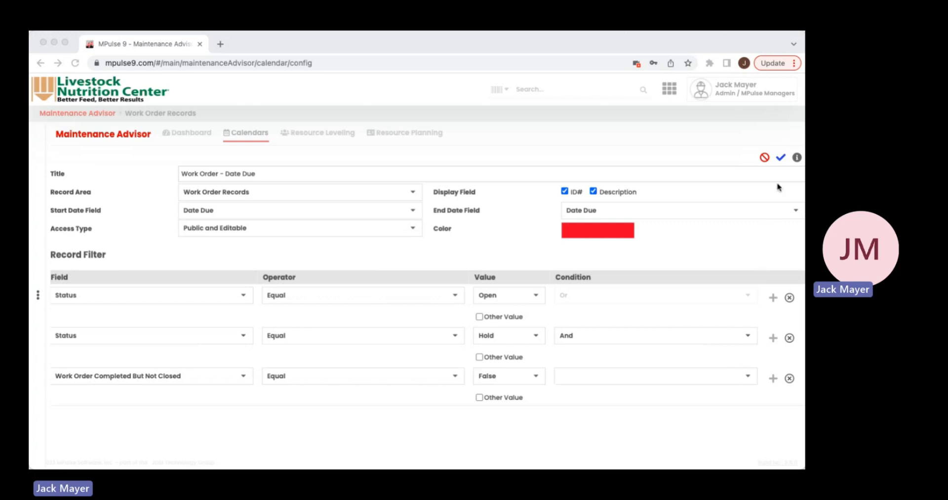
left_click(783, 161)
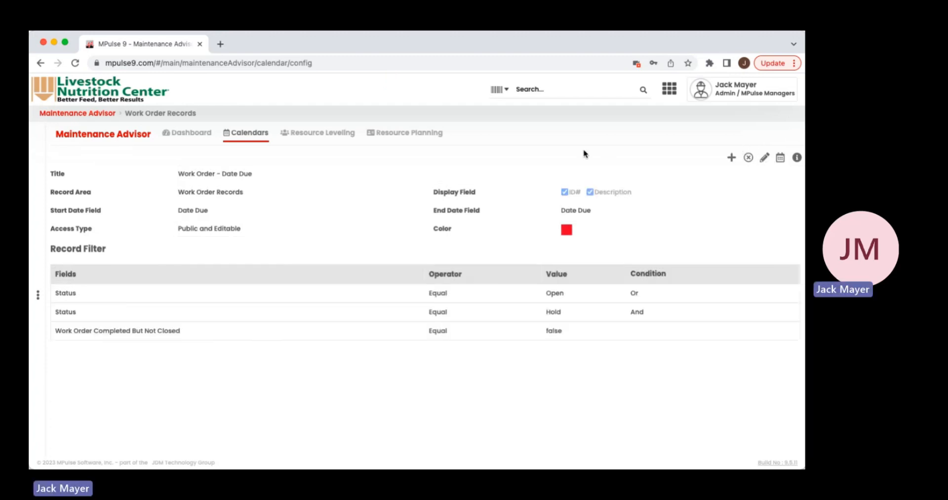
- Start a new calendar configuration titled "Work orders closed" with Work Order Records as its record area
left_click(731, 160)
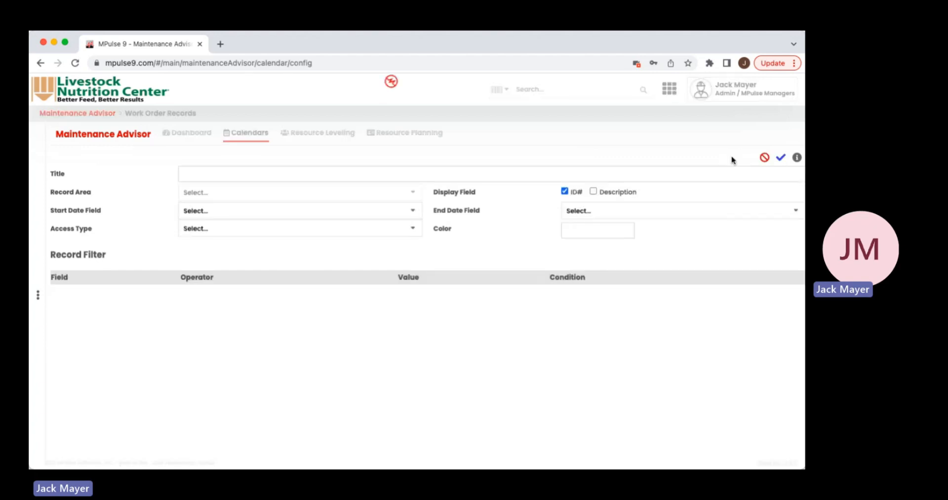
left_click(290, 176)
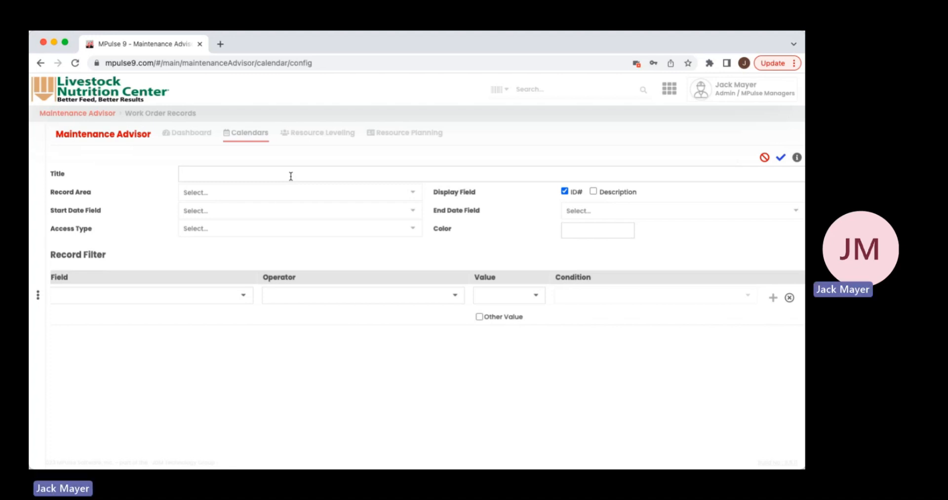
type("Work orders closed")
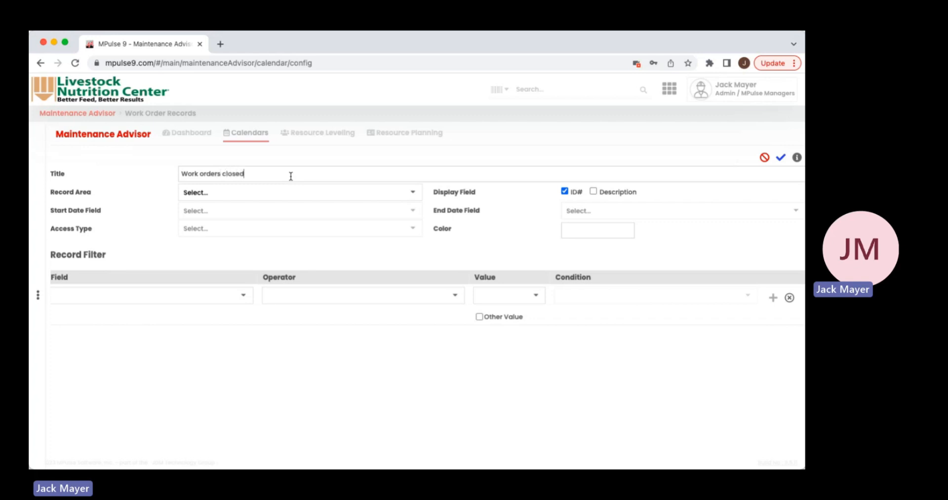
left_click(418, 197)
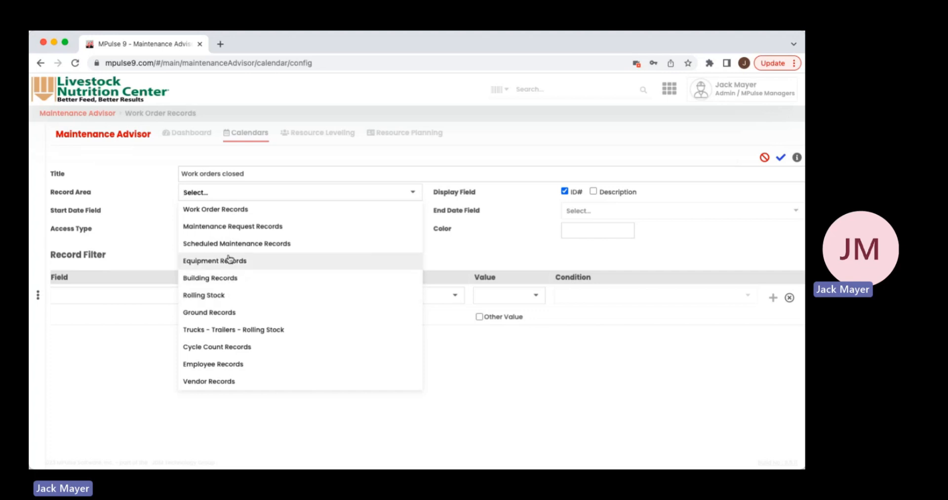
left_click(220, 211)
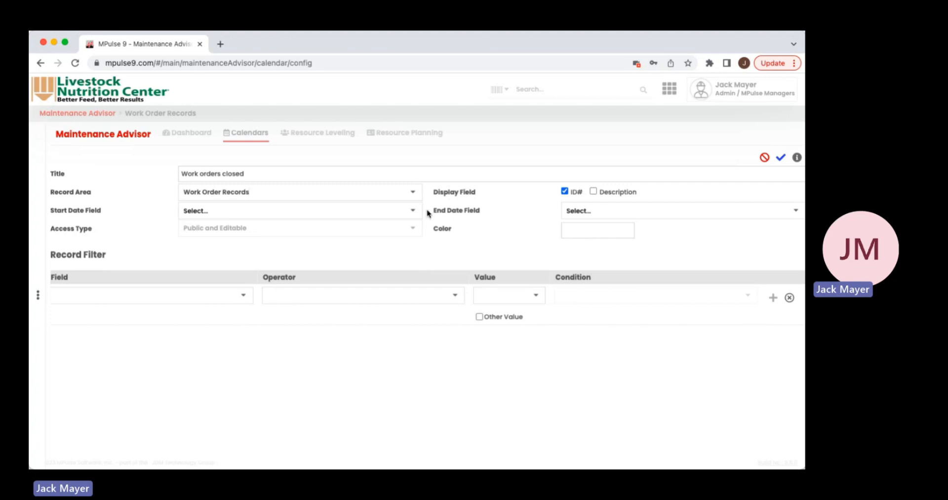
- Set both the start date field and the end date field of the "Work orders closed" calendar to Date Due
left_click(414, 213)
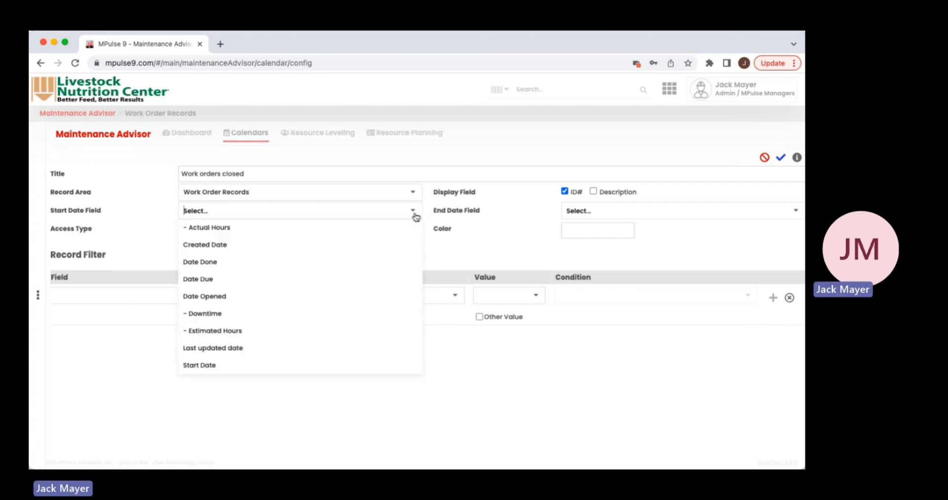
left_click(220, 280)
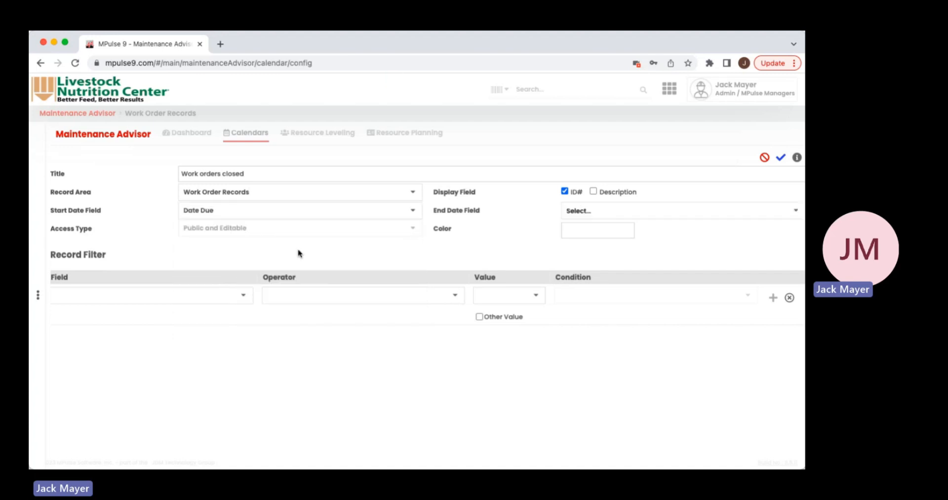
left_click(797, 213)
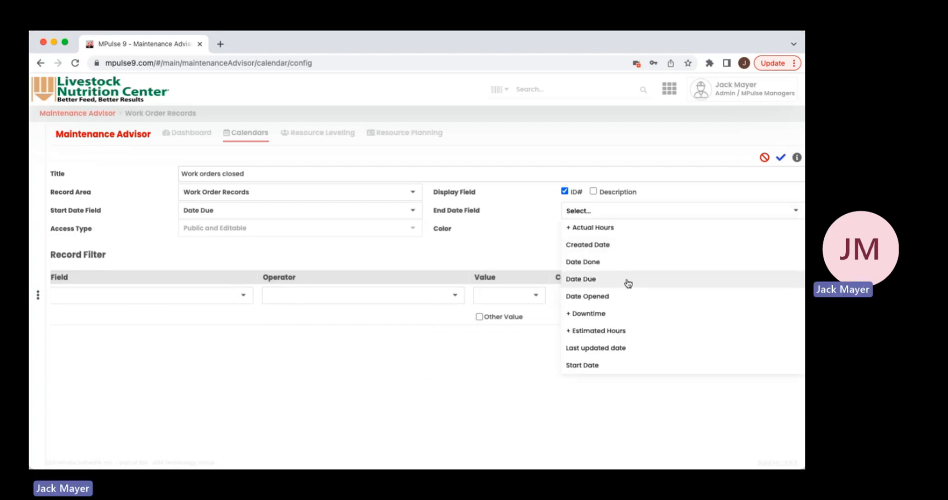
left_click(623, 282)
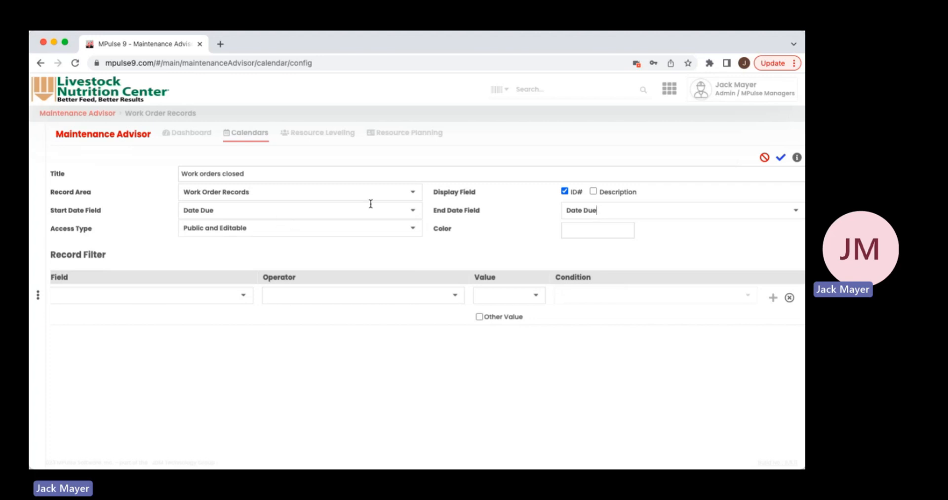
left_click(413, 213)
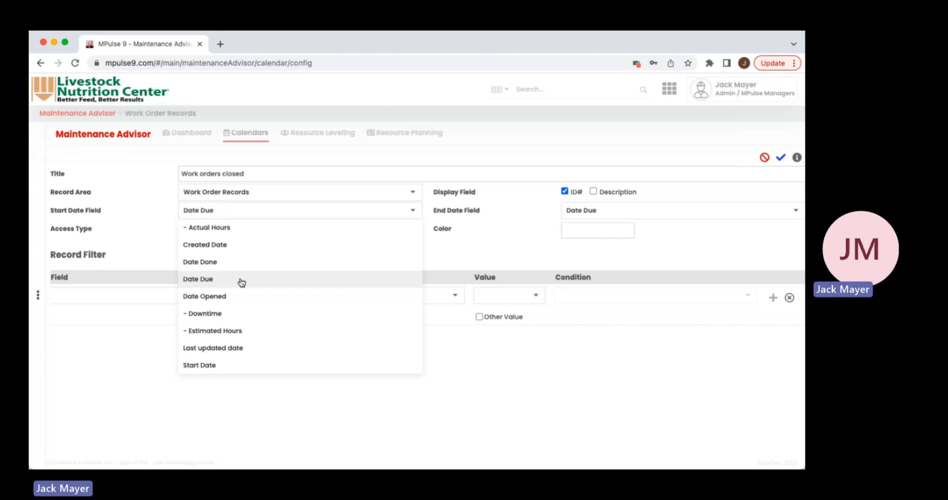
left_click(502, 238)
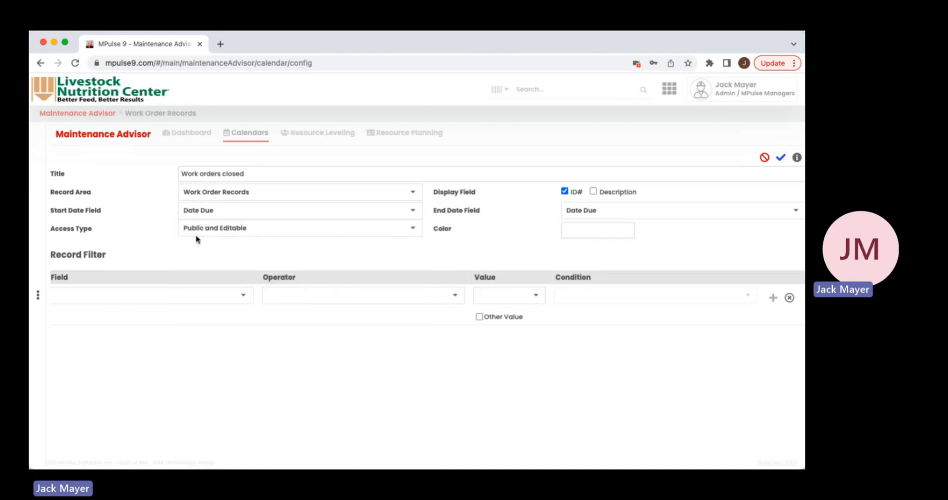
- Check the access type options, keeping Public and Editable, and set the new calendar's color to bright green
left_click(413, 232)
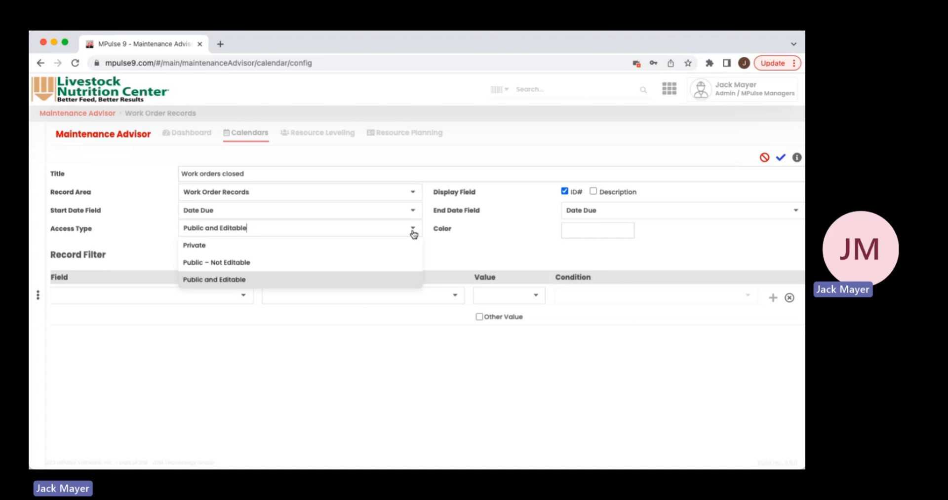
left_click(477, 247)
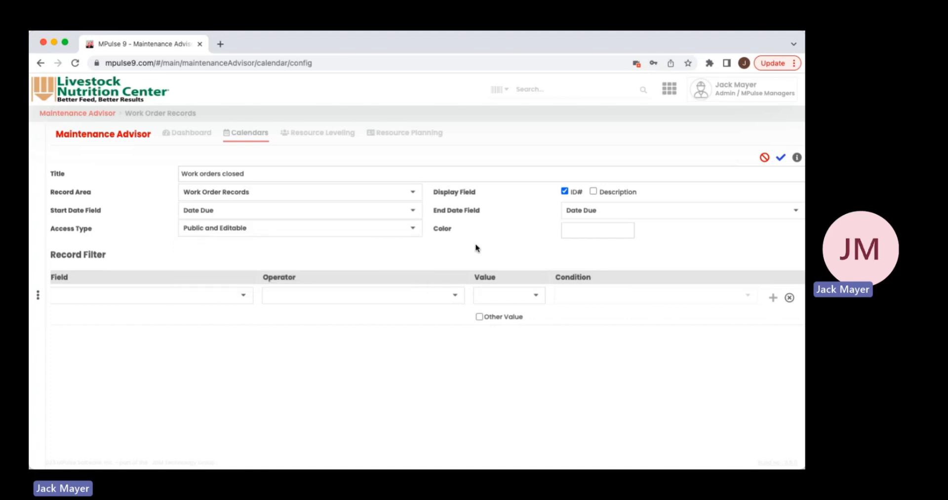
left_click(610, 233)
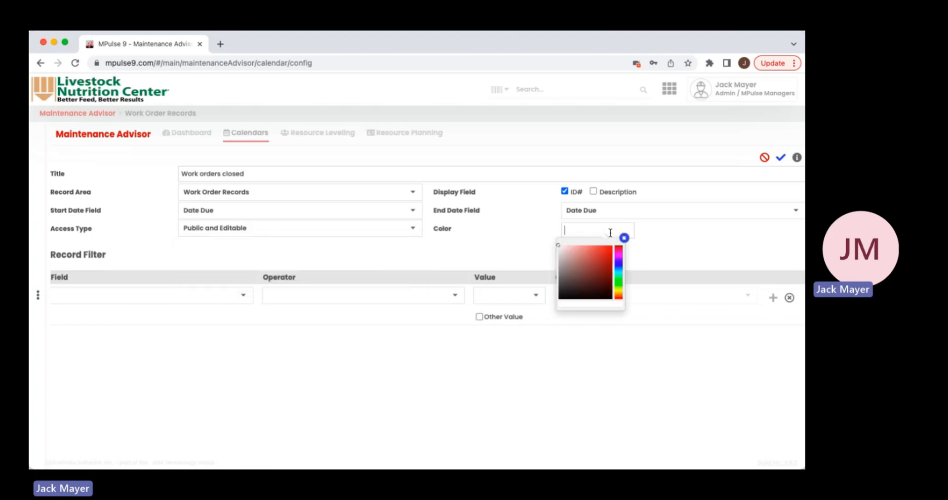
left_click(619, 280)
left_click(600, 249)
left_click(513, 231)
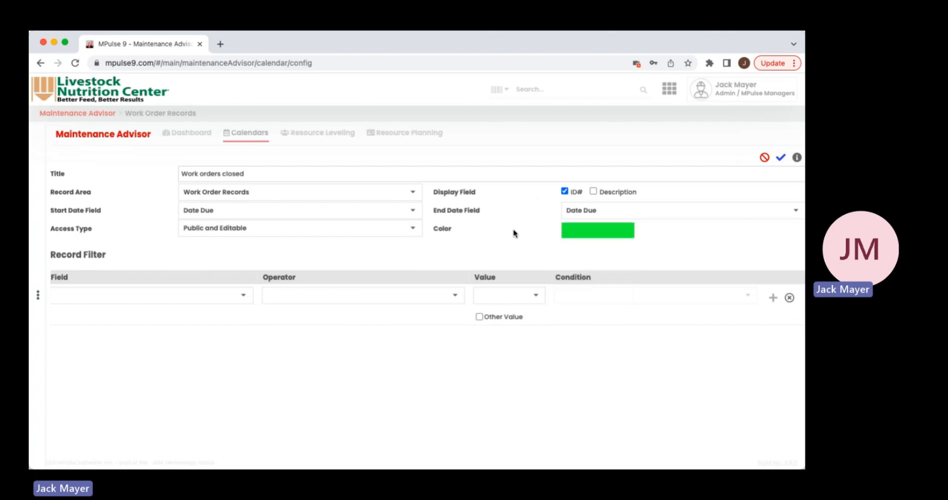
- Choose Work Order Type as the field of the first record filter row
left_click(237, 300)
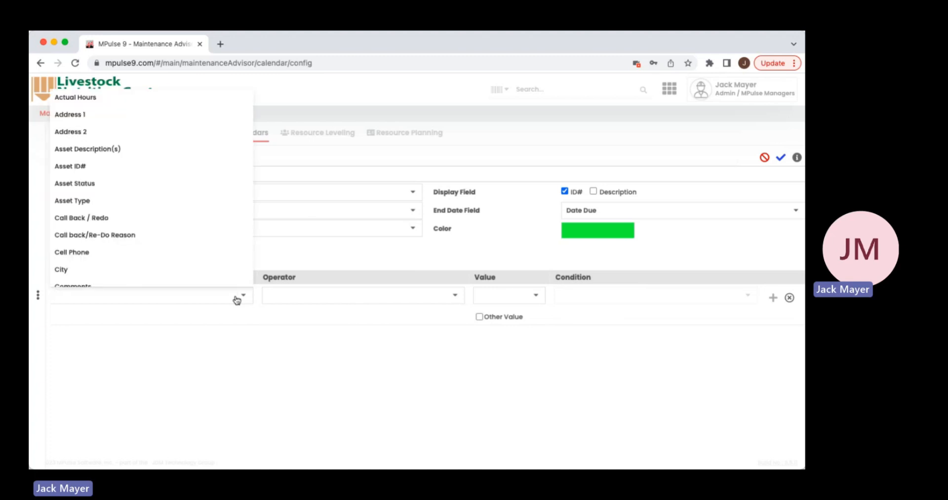
scroll(159, 257, "down", 5)
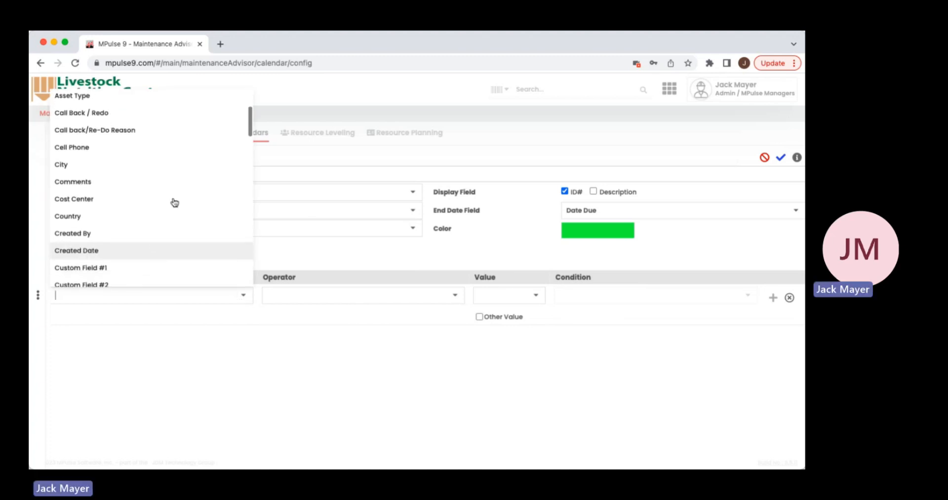
scroll(158, 213, "down", 3)
scroll(159, 212, "down", 1)
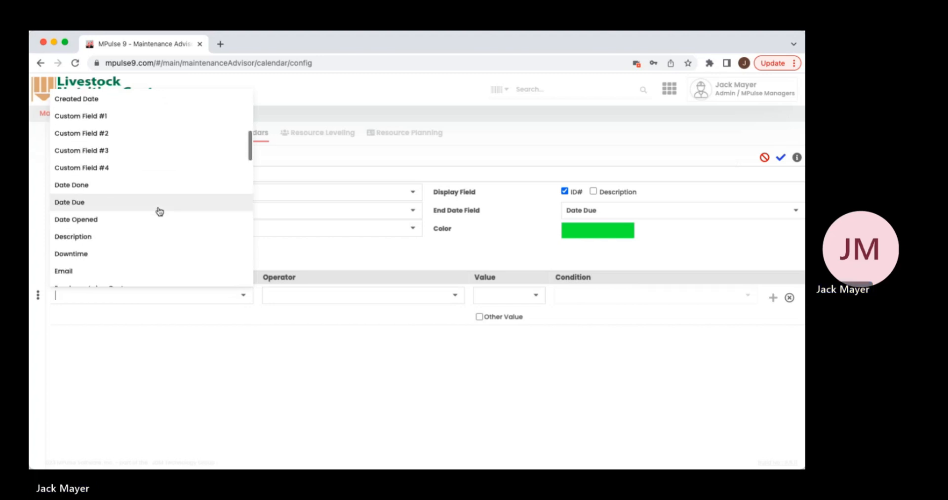
scroll(159, 211, "down", 10)
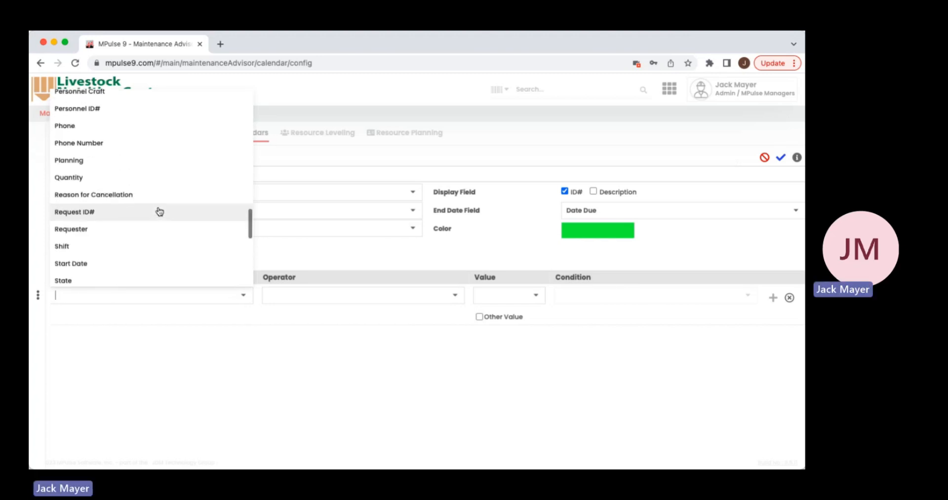
scroll(159, 212, "down", 6)
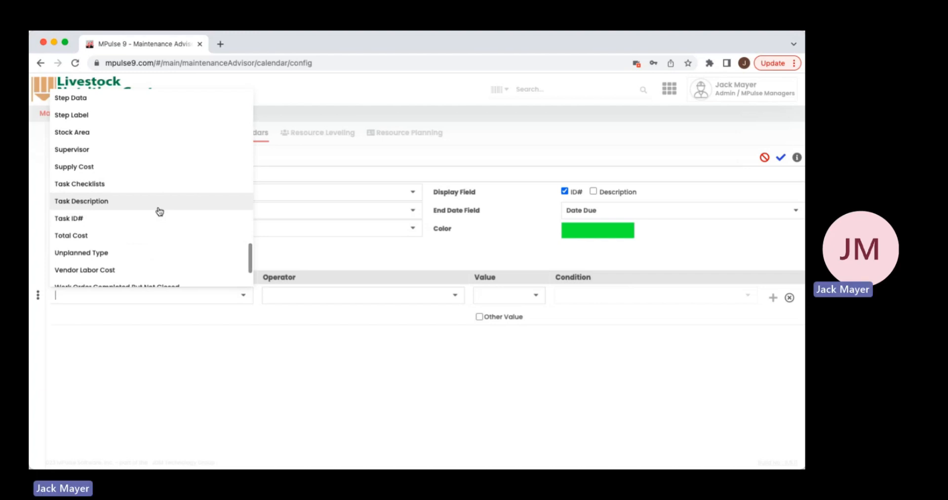
scroll(158, 211, "down", 2)
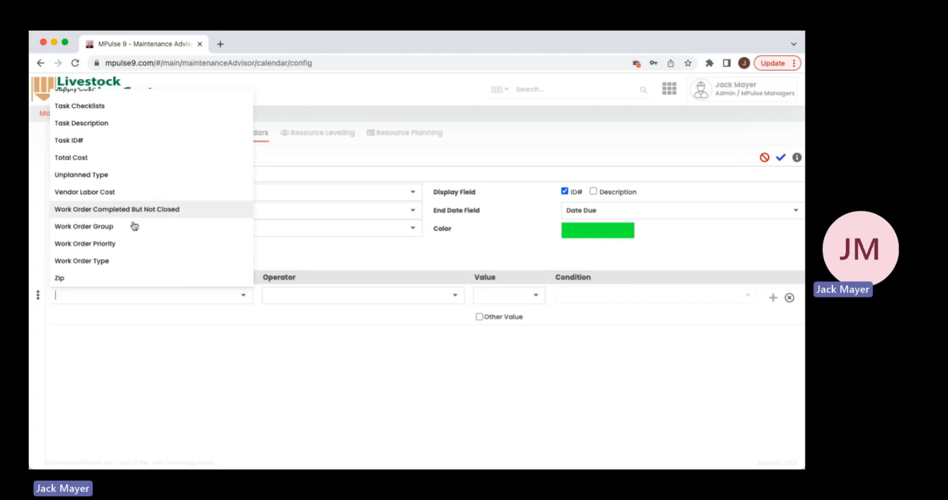
left_click(111, 265)
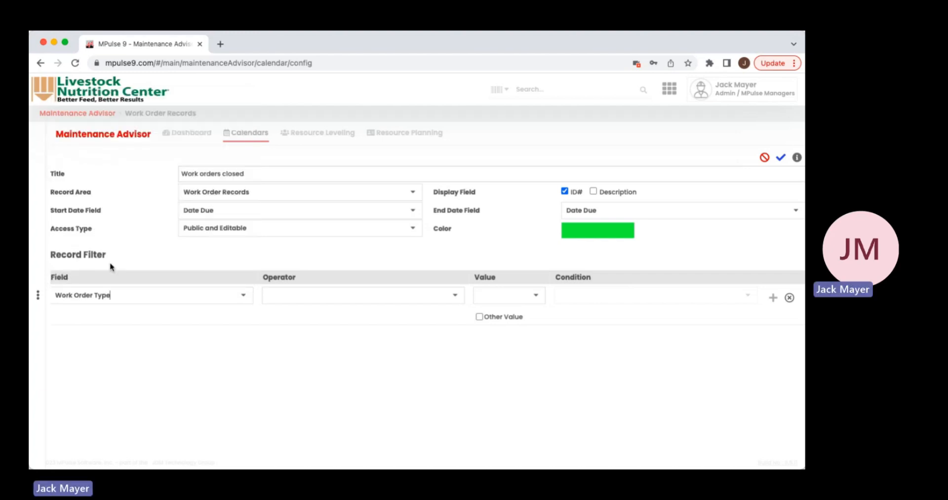
- Set the Work Order Type filter's operator to Equal and its value to Inspection / Certification
left_click(454, 297)
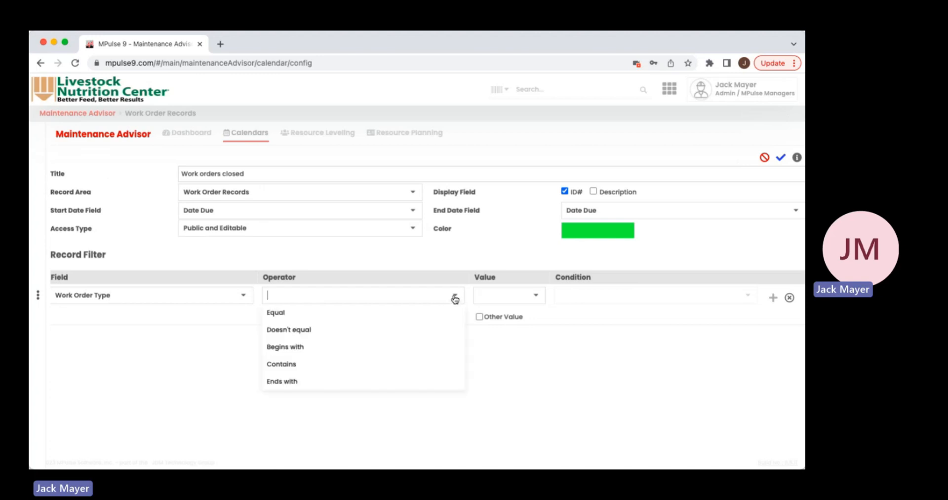
left_click(356, 316)
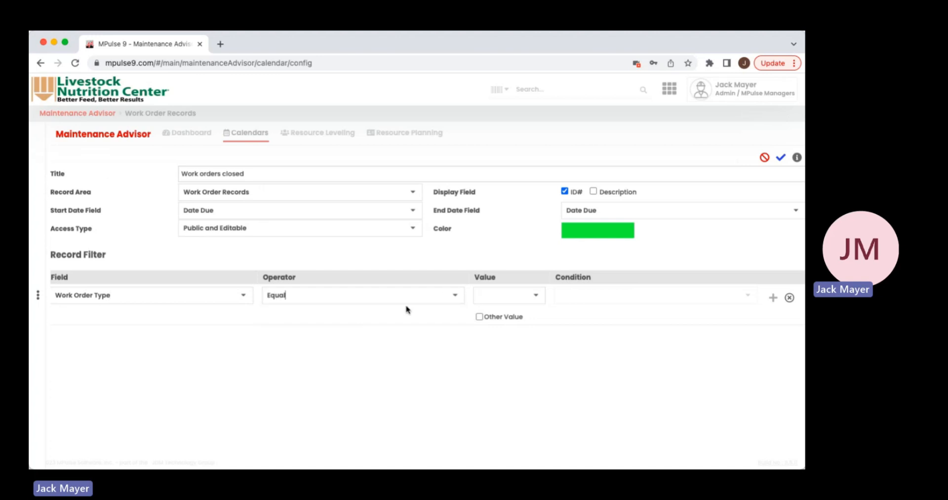
left_click(535, 296)
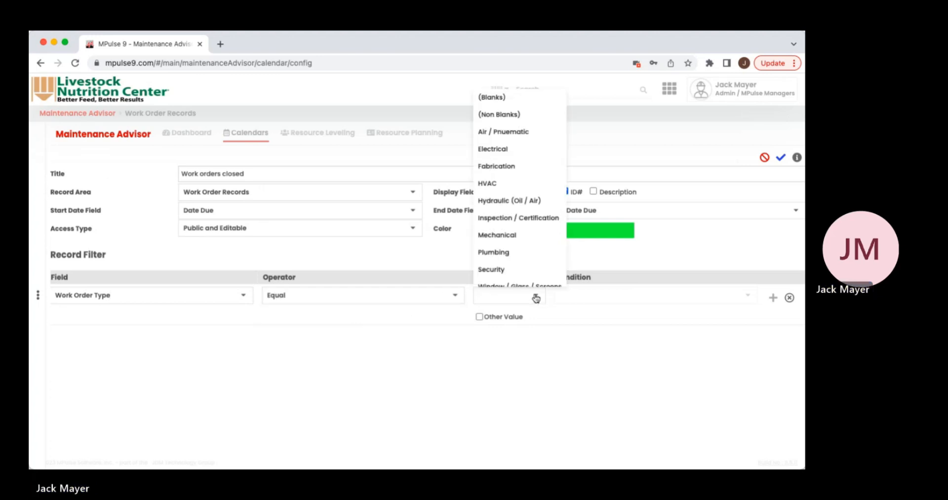
scroll(506, 253, "down", 1)
scroll(506, 252, "up", 1)
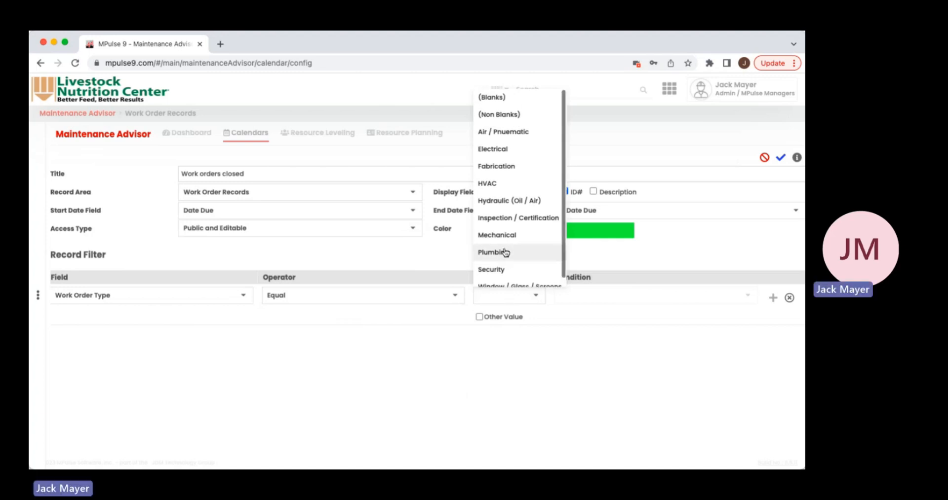
left_click(513, 223)
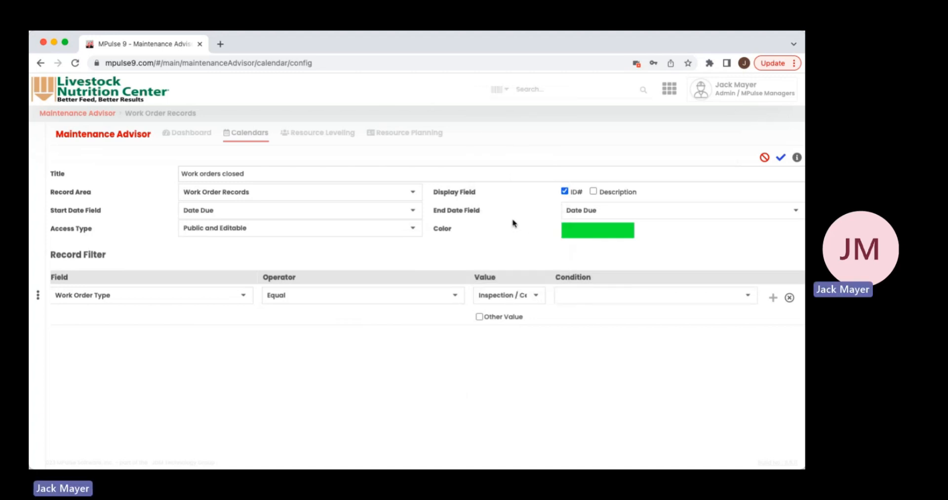
- Add a second record filter row joined with And, using Work Order Completed But Not Closed as its field
left_click(747, 297)
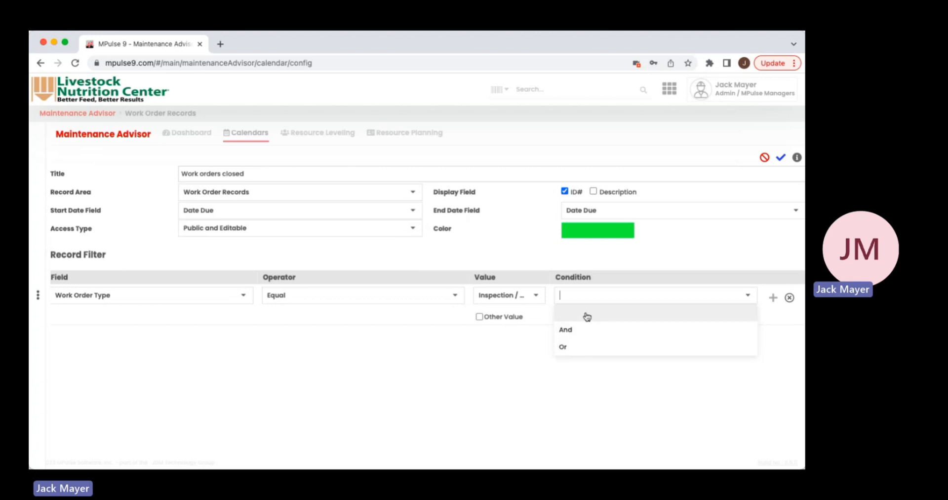
left_click(579, 335)
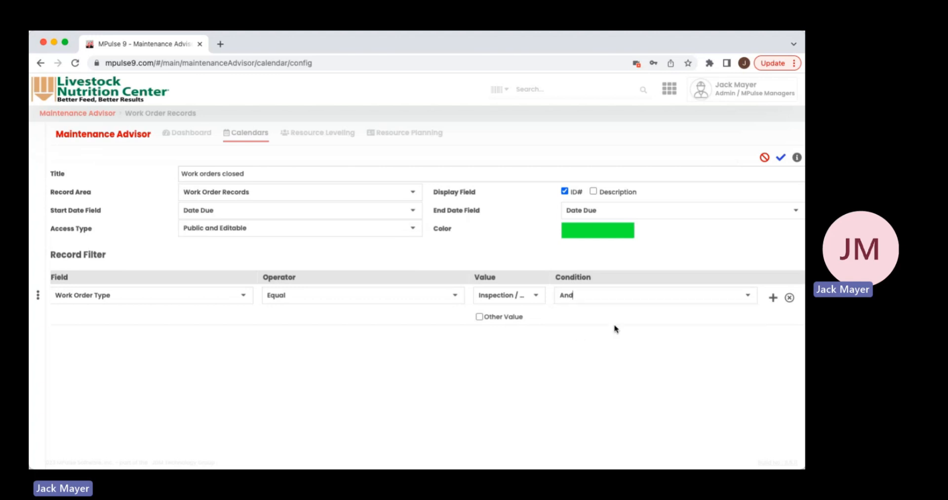
left_click(773, 299)
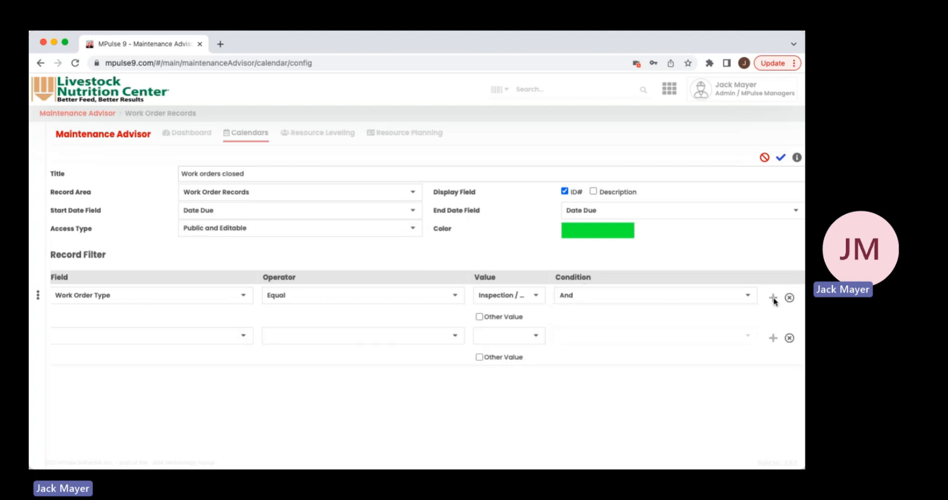
left_click(241, 340)
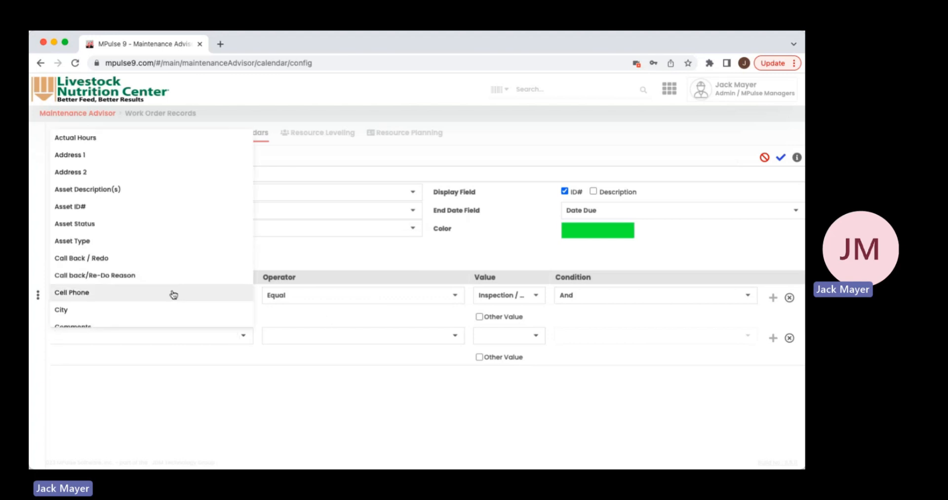
scroll(173, 295, "down", 15)
scroll(172, 295, "down", 5)
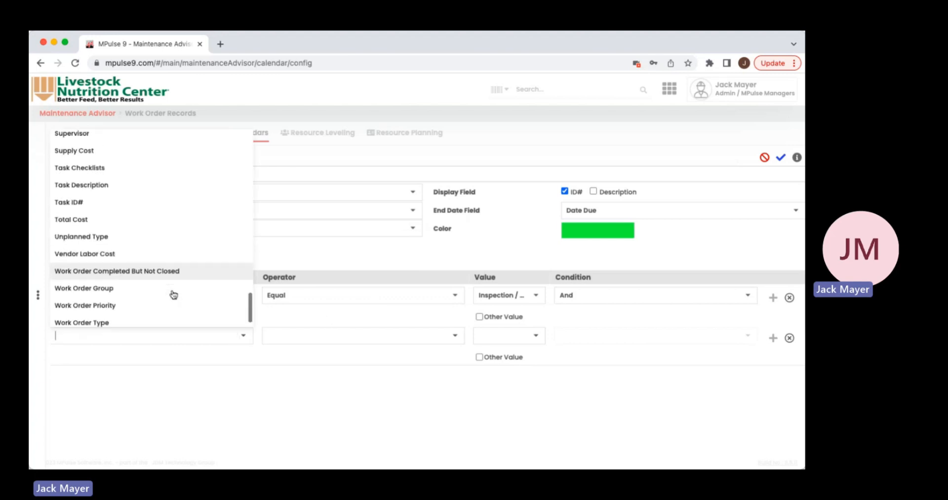
scroll(155, 314, "down", 1)
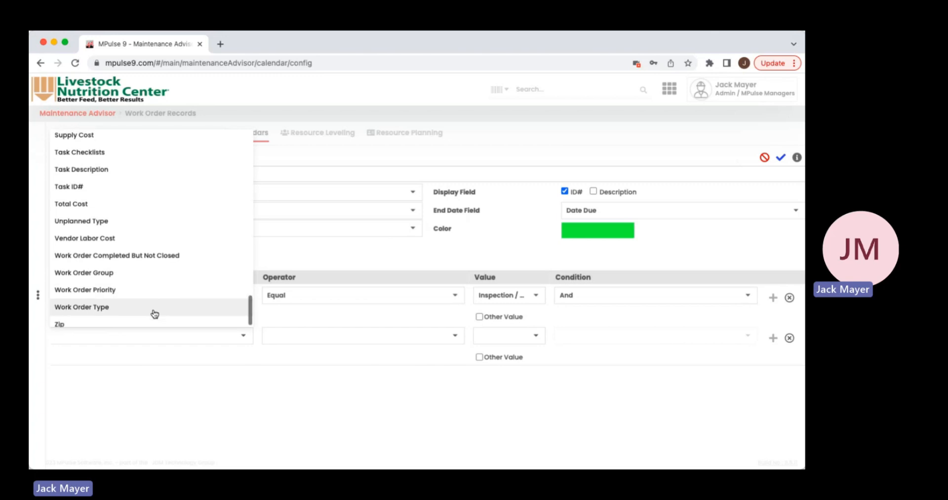
left_click(139, 256)
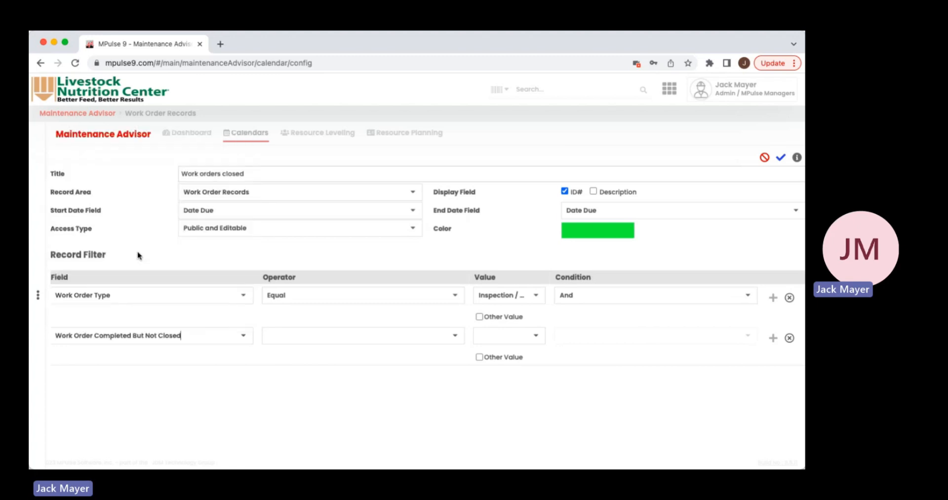
- Set the Work Order Completed But Not Closed filter's operator to Equal and its value to True
left_click(456, 340)
left_click(408, 369)
left_click(442, 336)
left_click(415, 354)
left_click(541, 341)
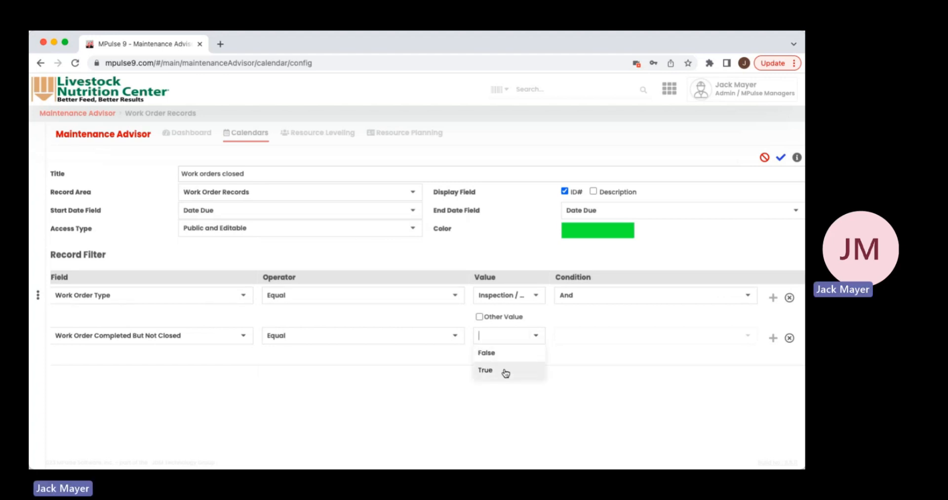
left_click(504, 372)
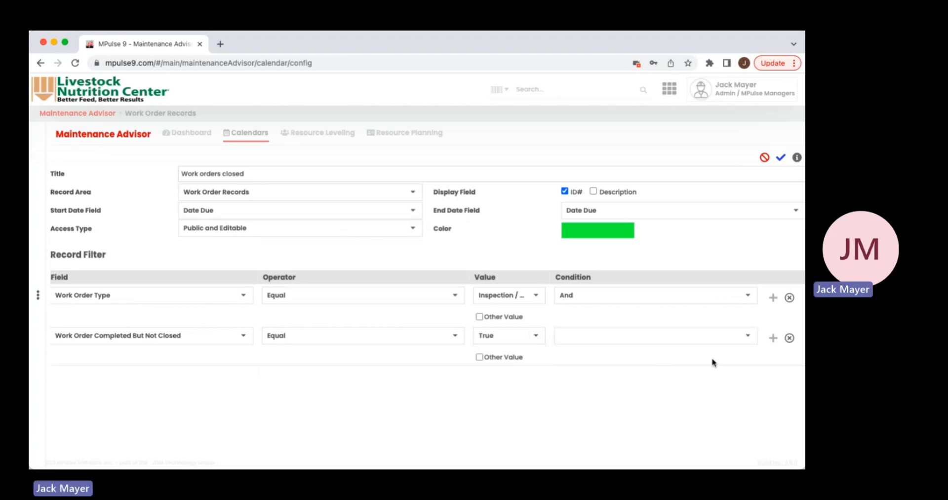
- Discard the new "Work orders closed" configuration and return to the Work Order - Date Due calendar
left_click(765, 159)
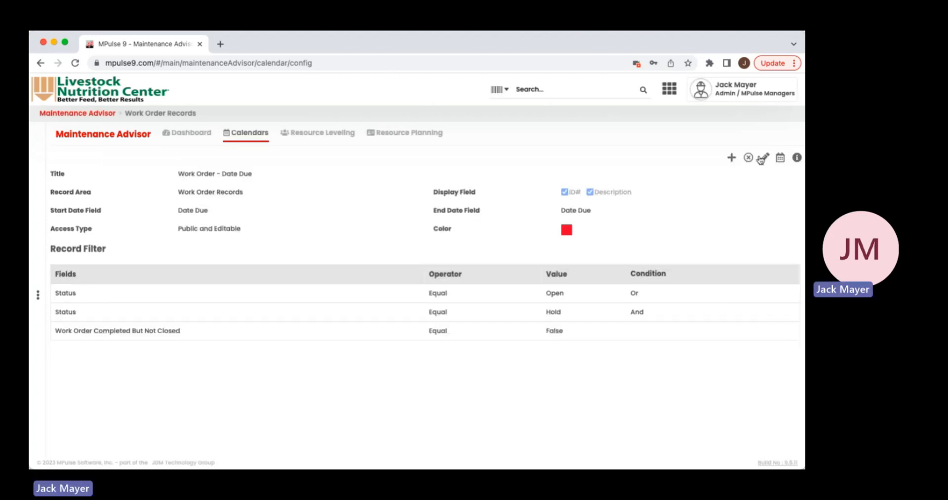
left_click(781, 158)
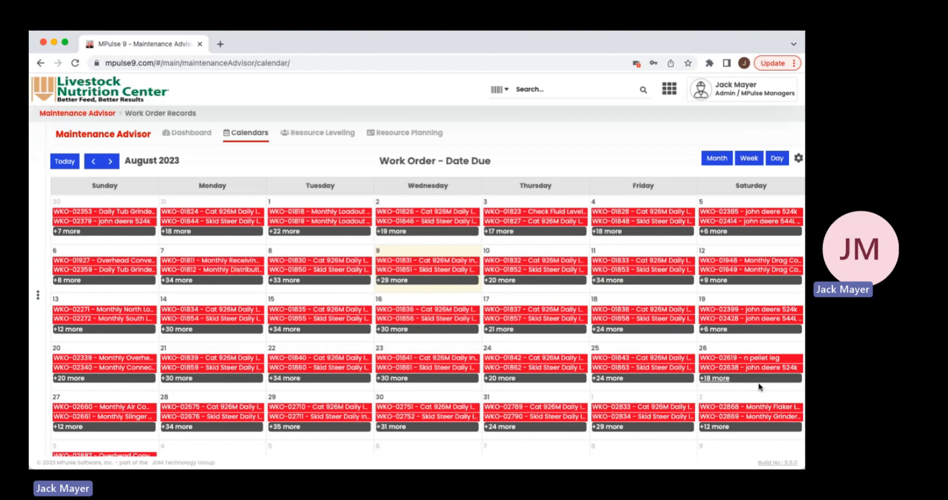
key("super+Tab")
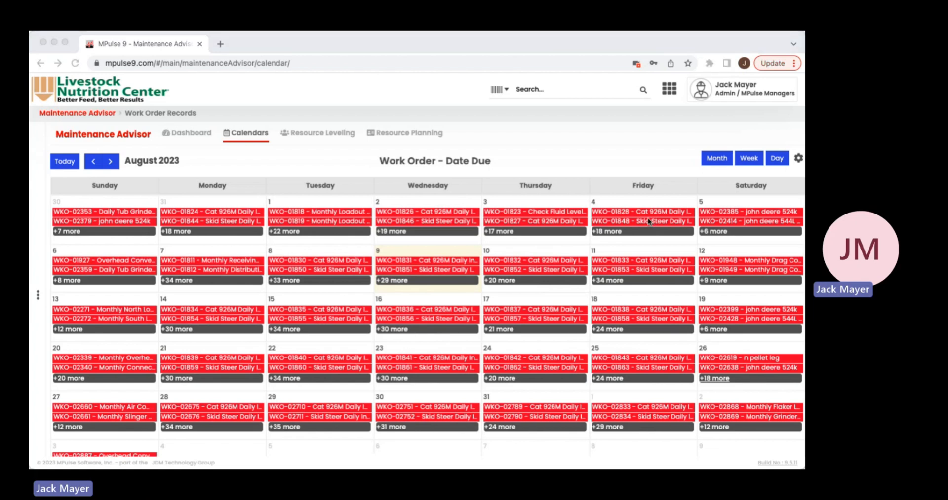